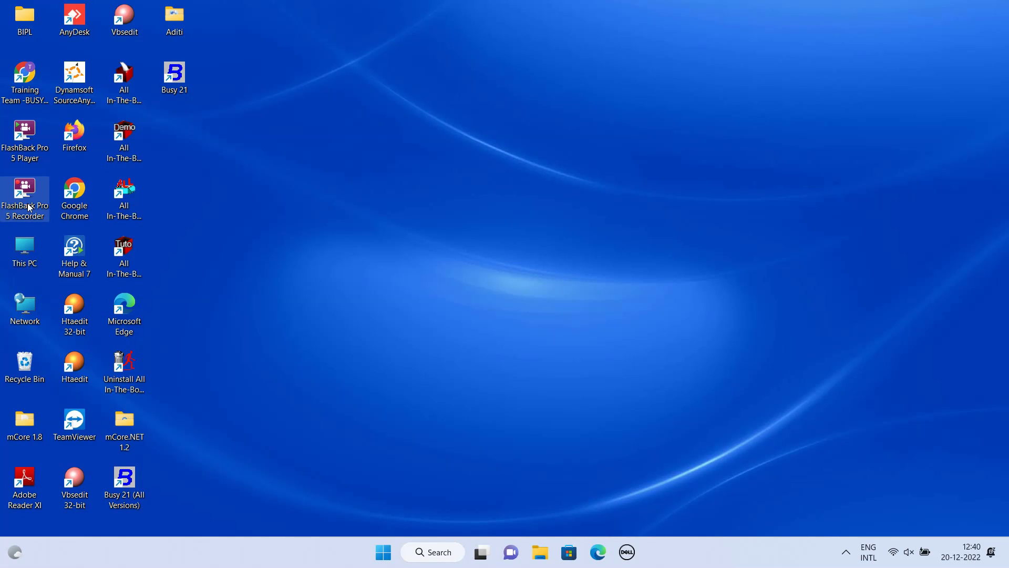
Step: Install ePass2003 from CD Drive (E:) in English, keeping the default Feitian folder and Private CSP
double_click(28, 247)
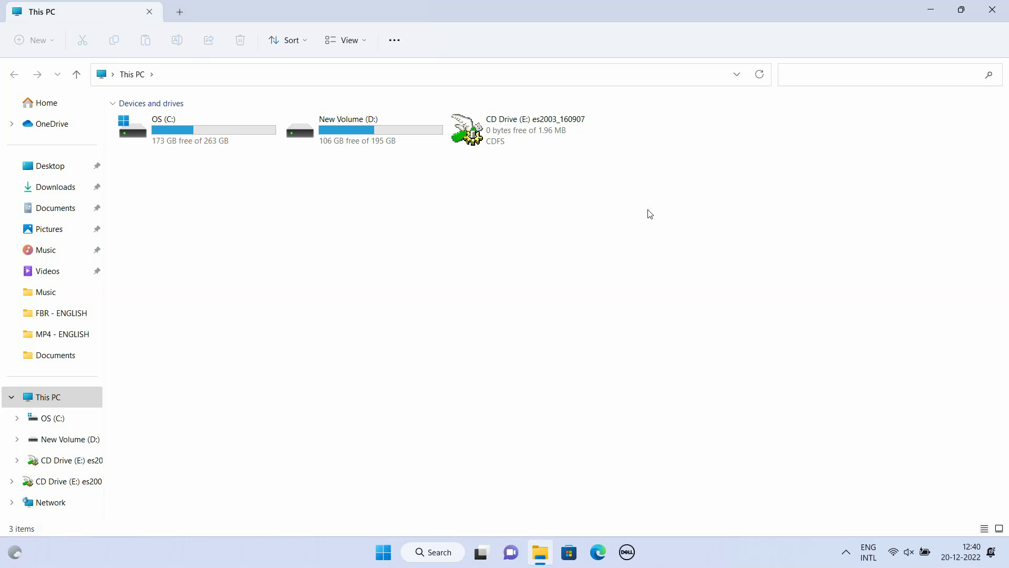
double_click(502, 126)
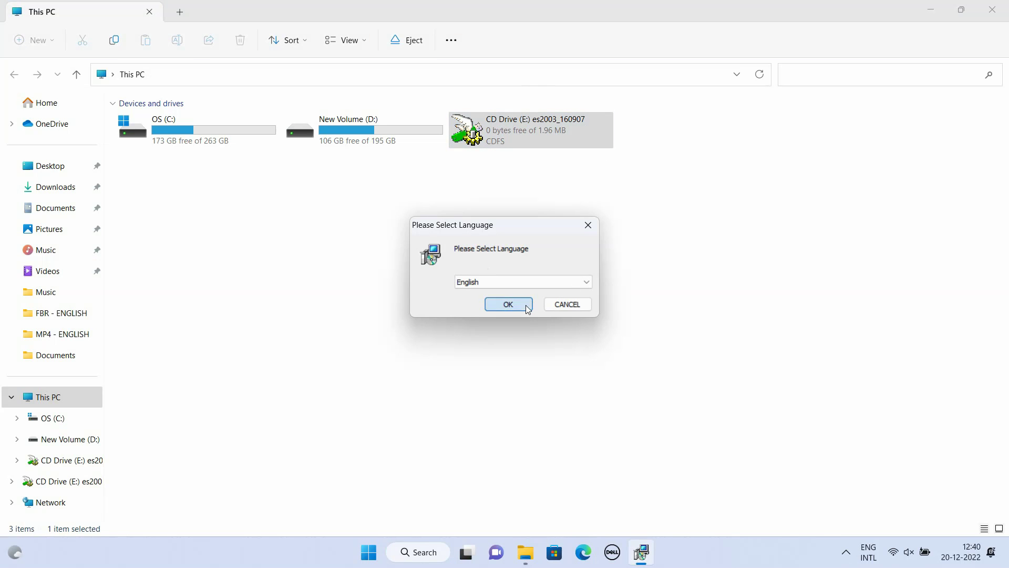
click(524, 304)
click(577, 379)
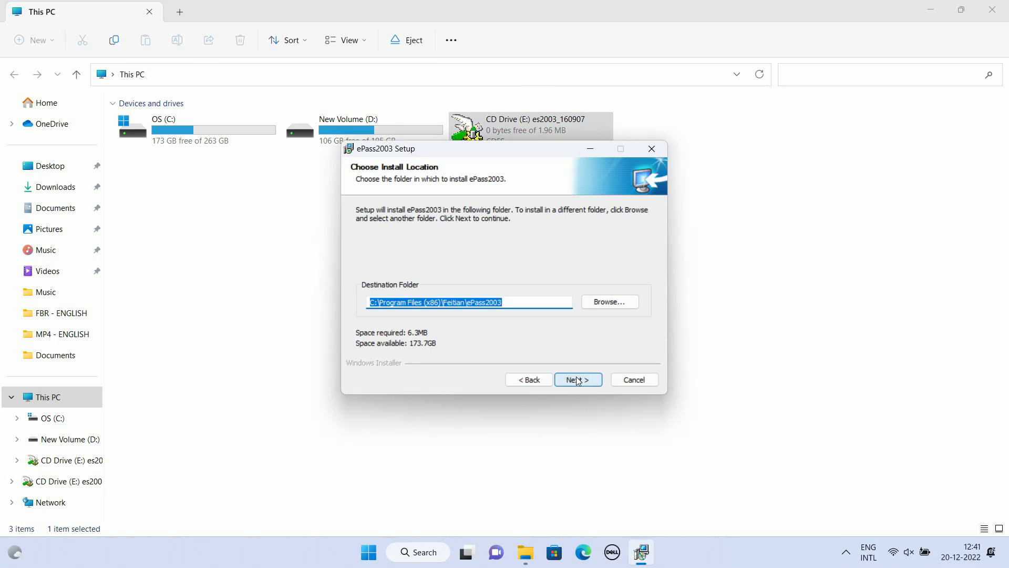
click(577, 379)
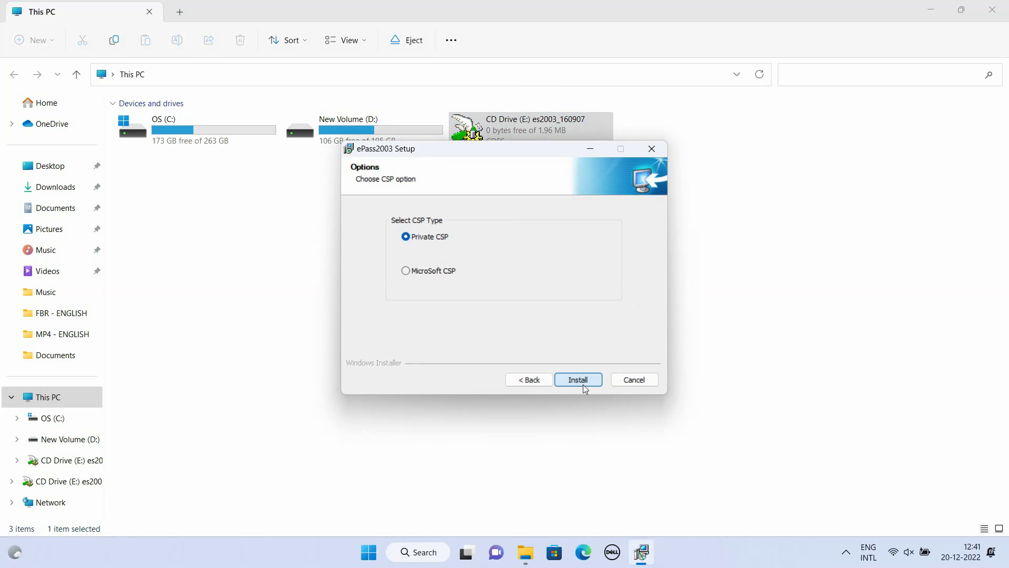
click(578, 379)
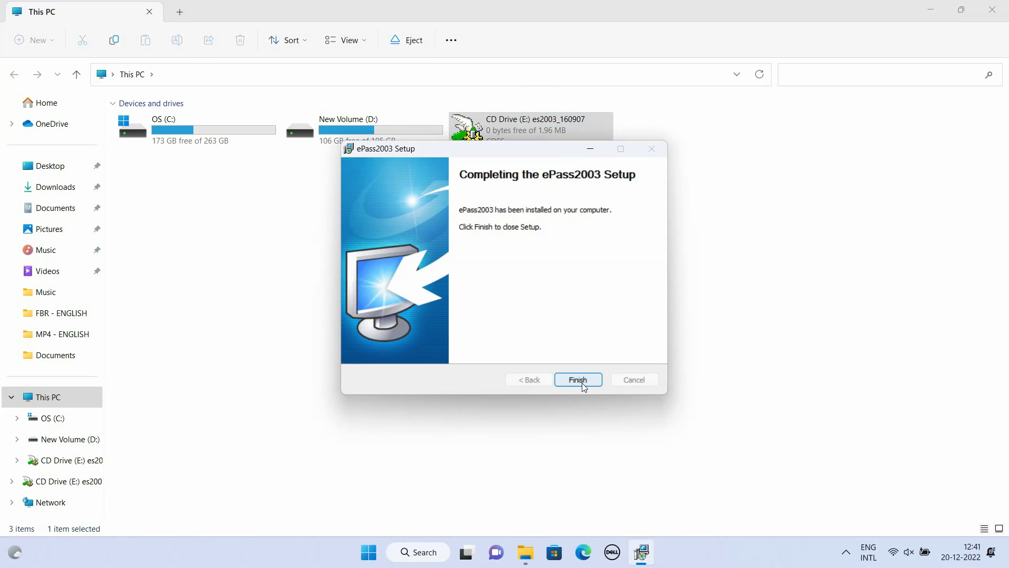
click(578, 379)
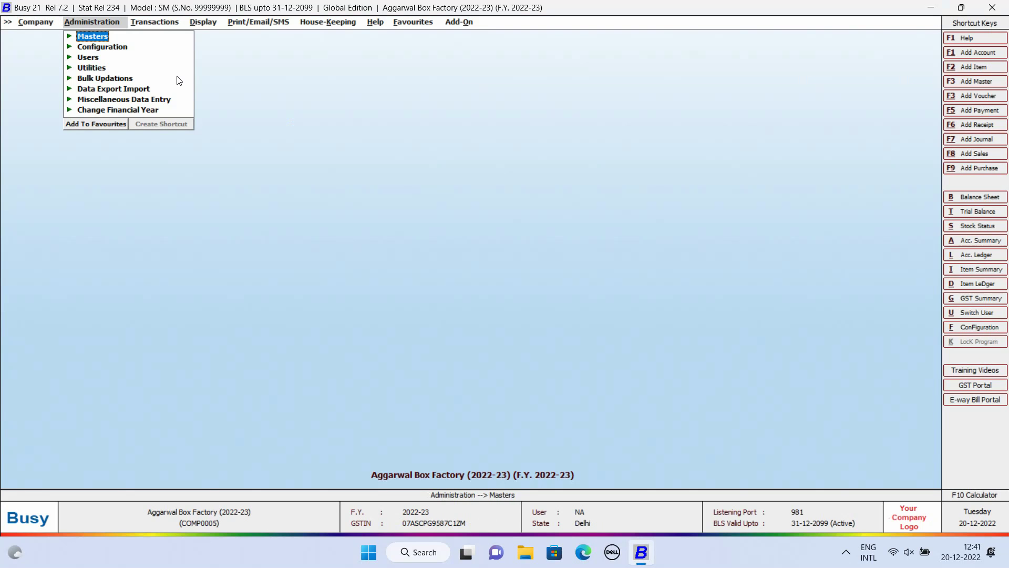
Step: Reach the General page under Administration > Configuration > Features / Options
key(Down)
key(Return)
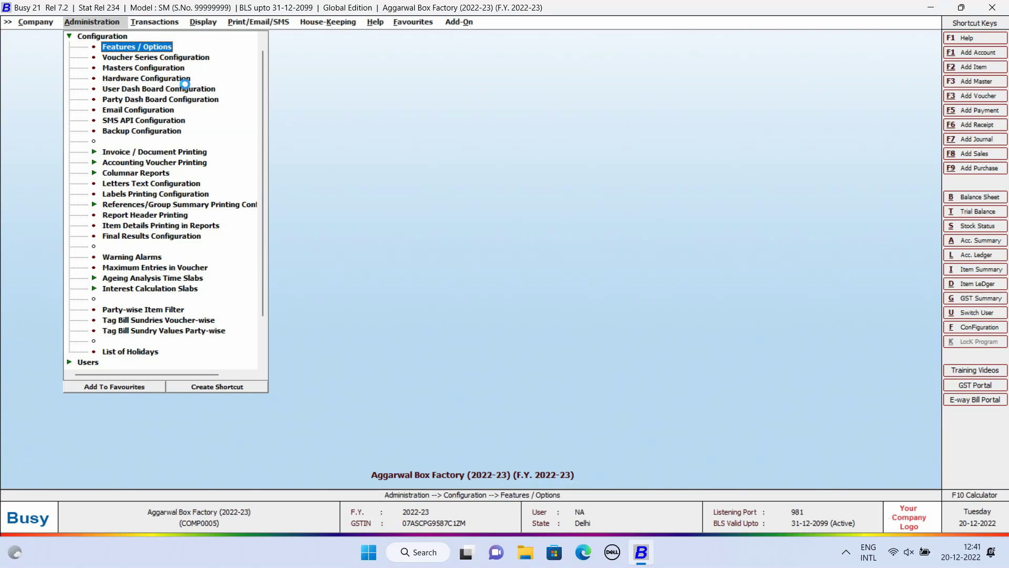
key(Return)
key(Down)
key(Down)
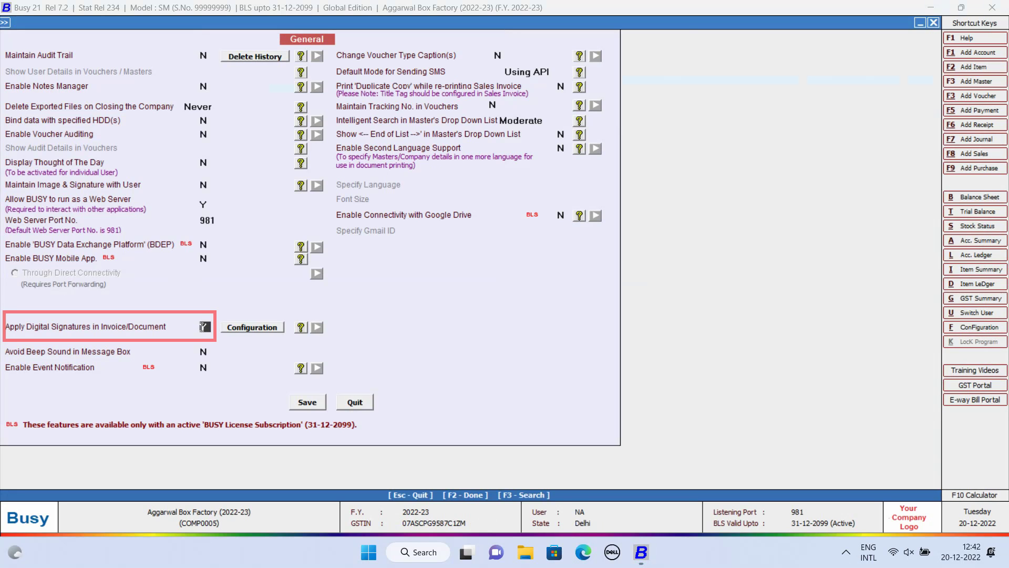
Step: Set Apply Digital Signatures to Y, enter the token PIN, and save the BUSY configuration with search string 'Authori'
click(250, 328)
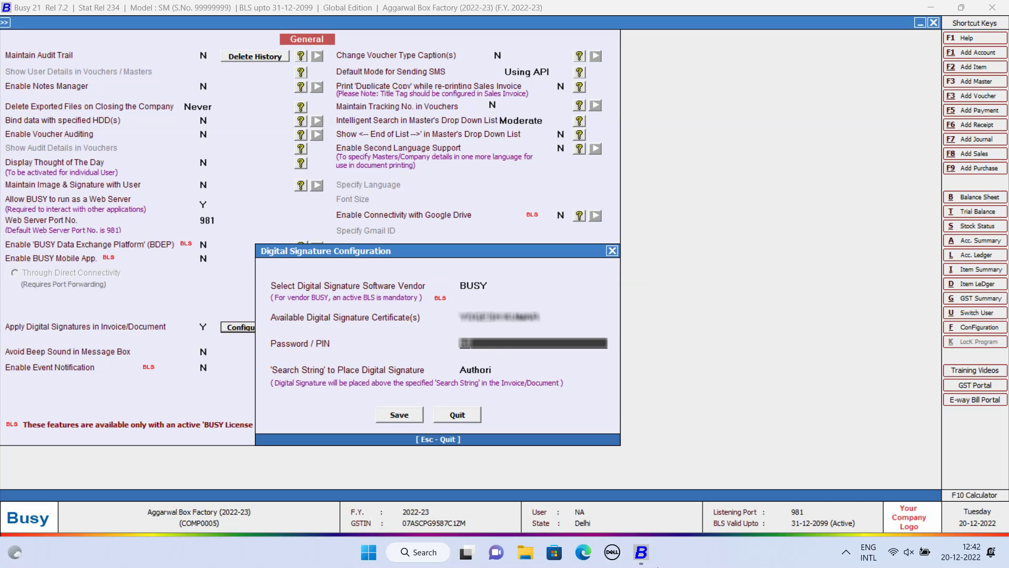
key(Return)
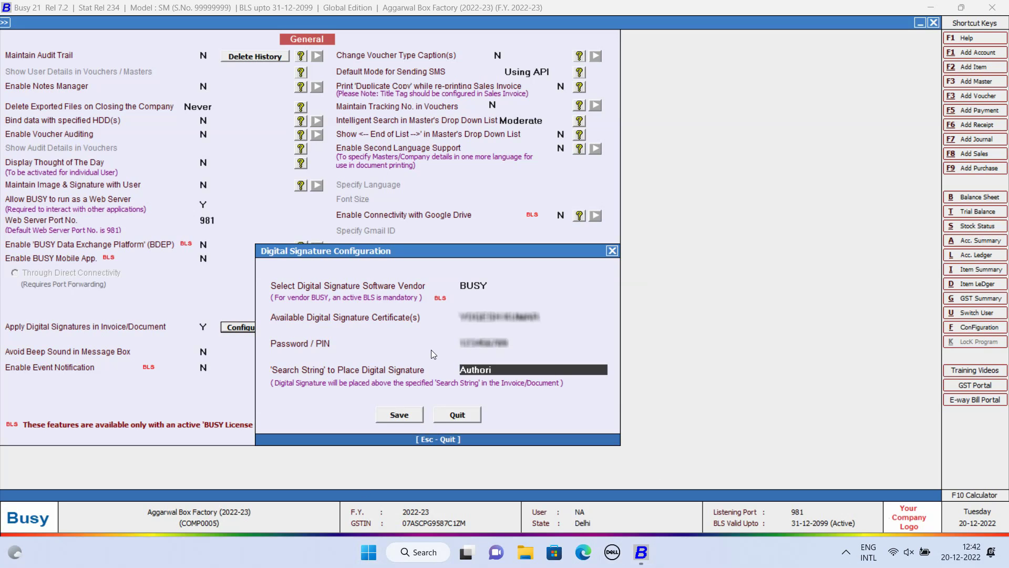
click(408, 415)
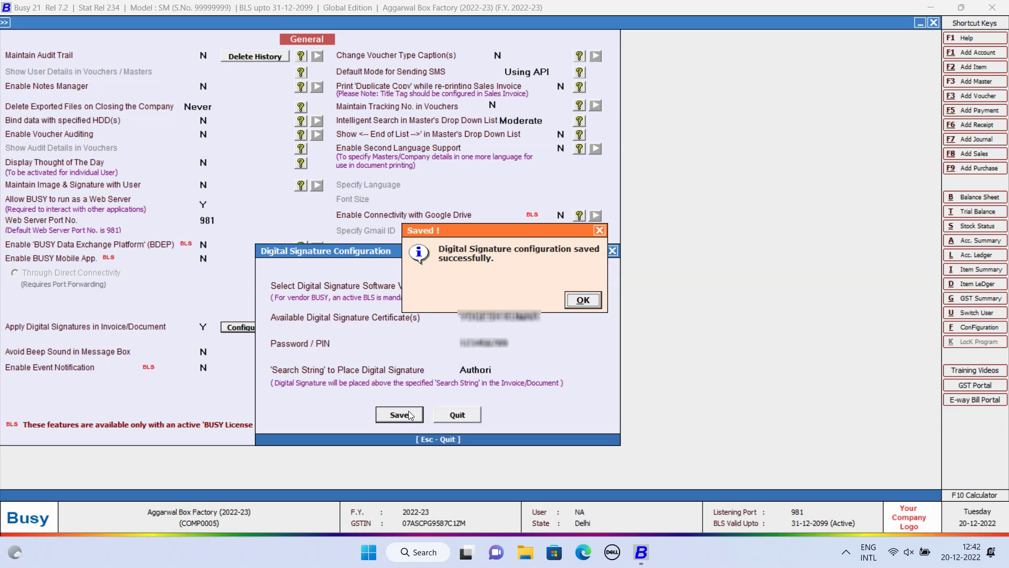
key(Return)
click(312, 402)
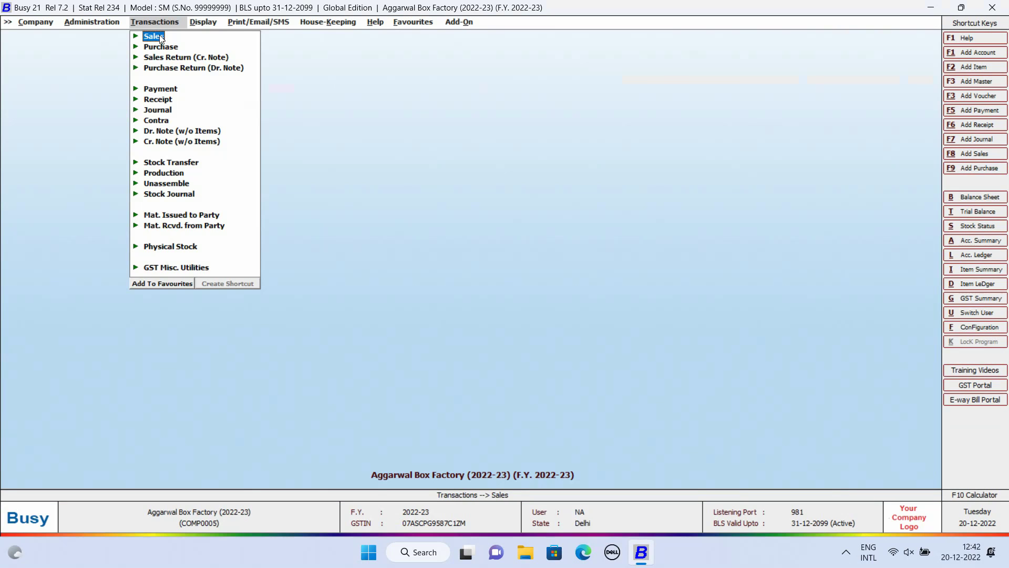
Step: Open sales voucher 444 from the Main series for modification
click(161, 39)
click(170, 57)
key(Return)
key(Return)
key(Return)
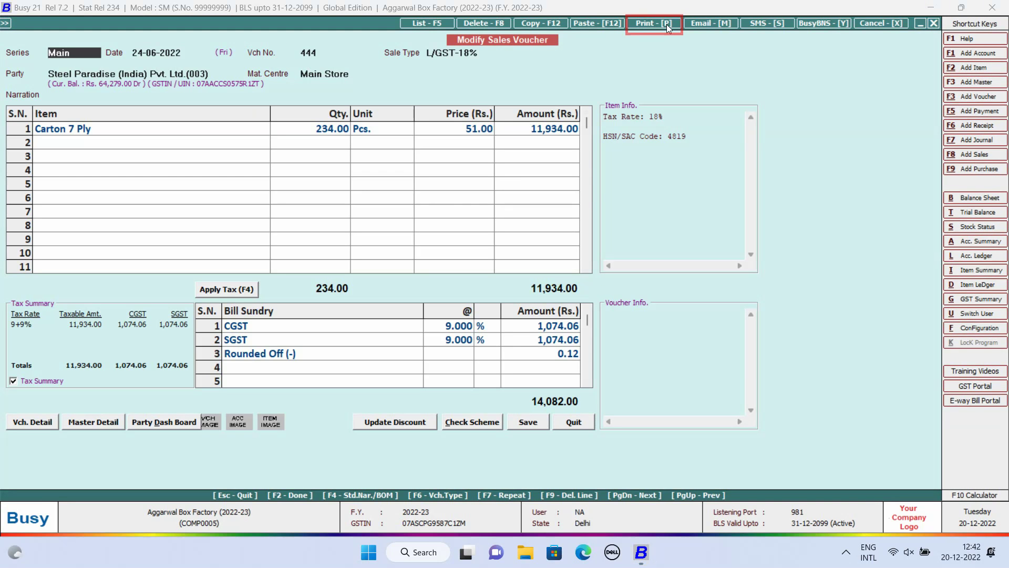
Step: Print it as a STANDARD-format sales invoice with digital signature applied, search string 'Authori'
click(666, 25)
click(448, 285)
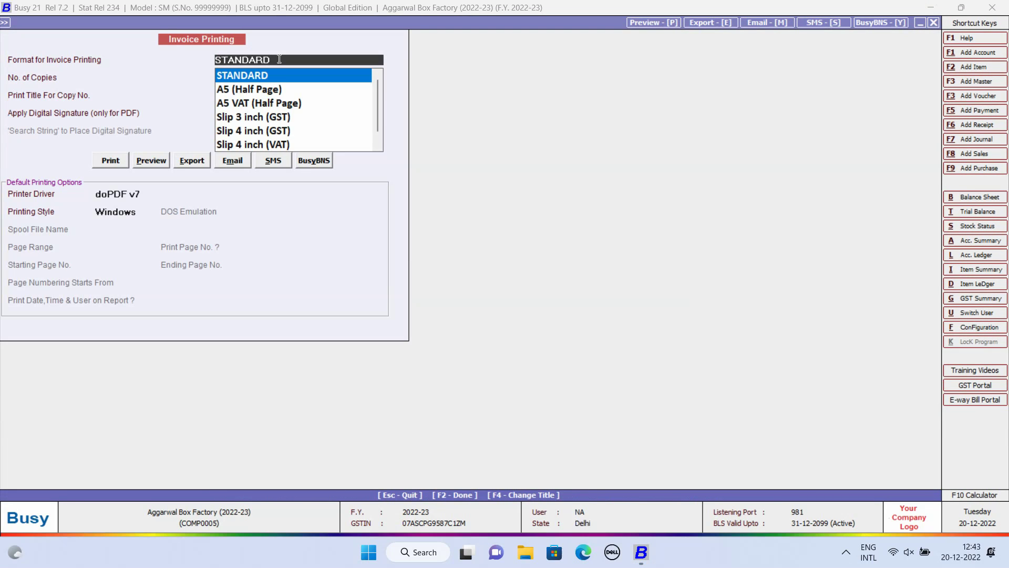
key(Return)
key(Return)
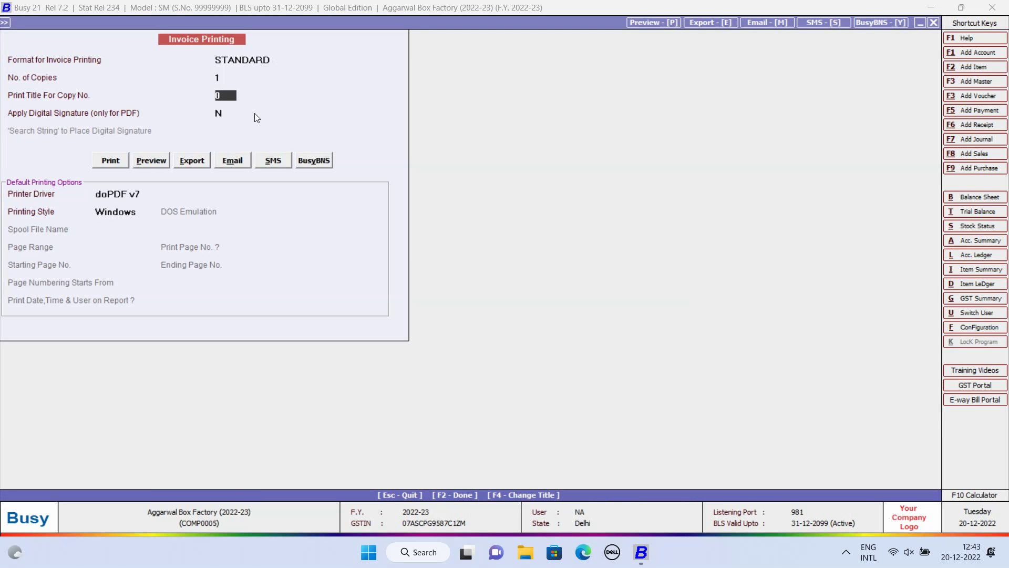
key(y)
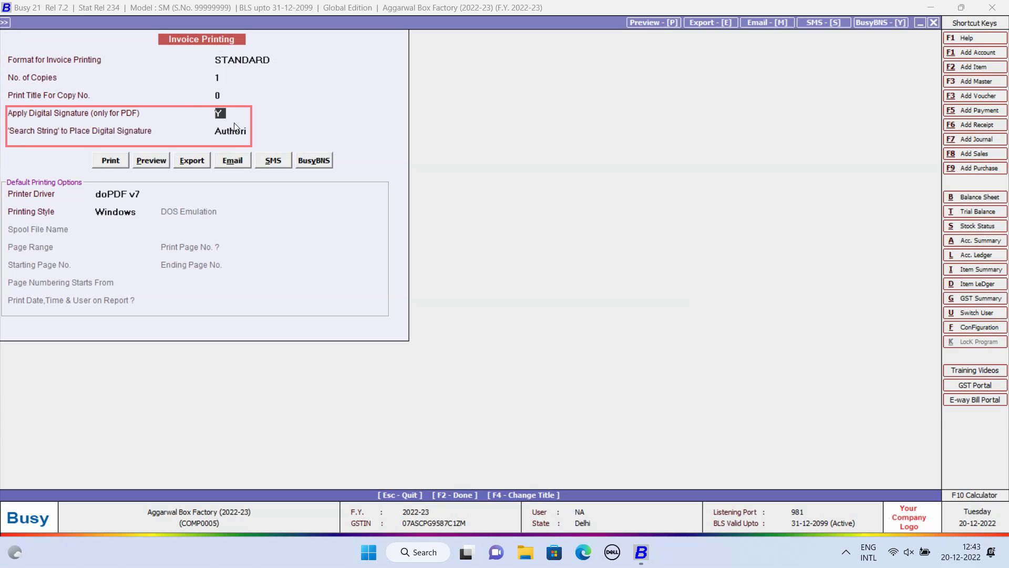
key(Return)
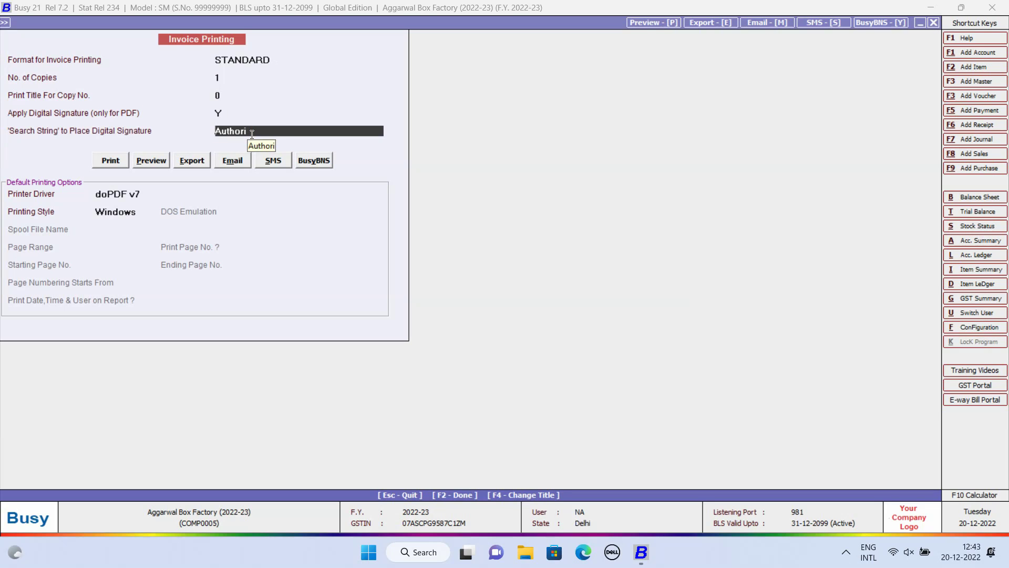
Step: Export the signed invoice as PDF file Sales-444 and open it
click(185, 166)
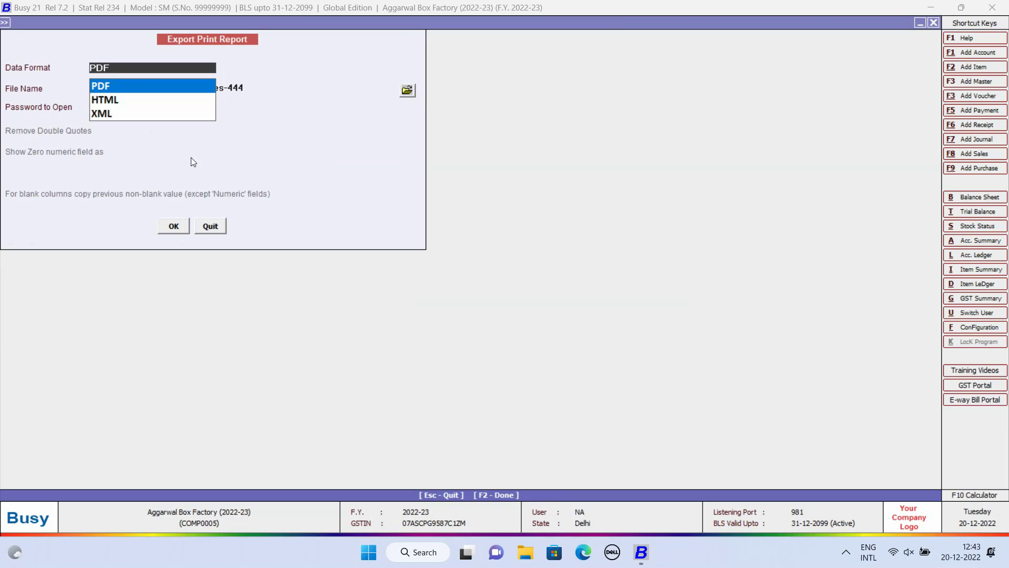
key(Return)
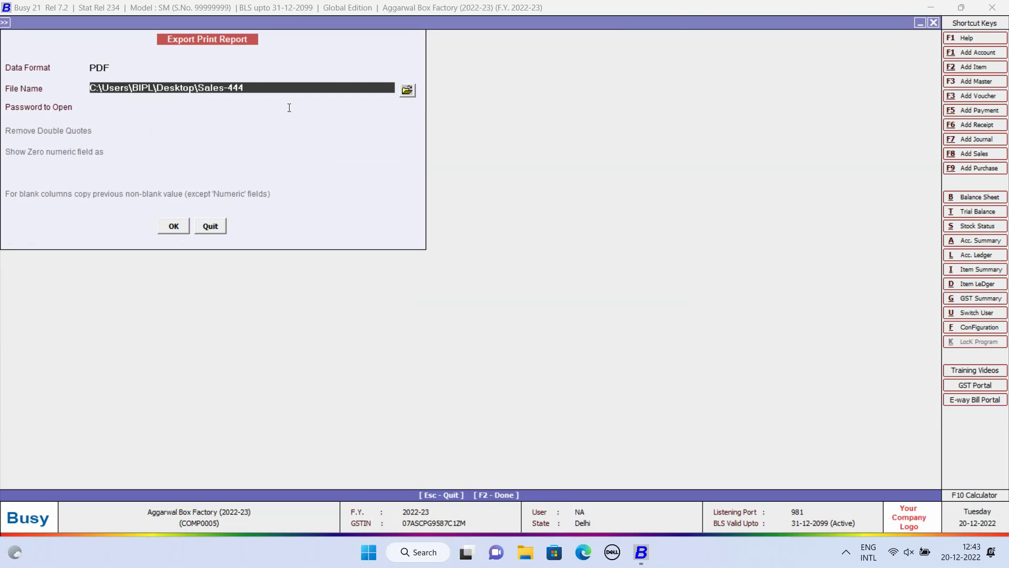
click(183, 225)
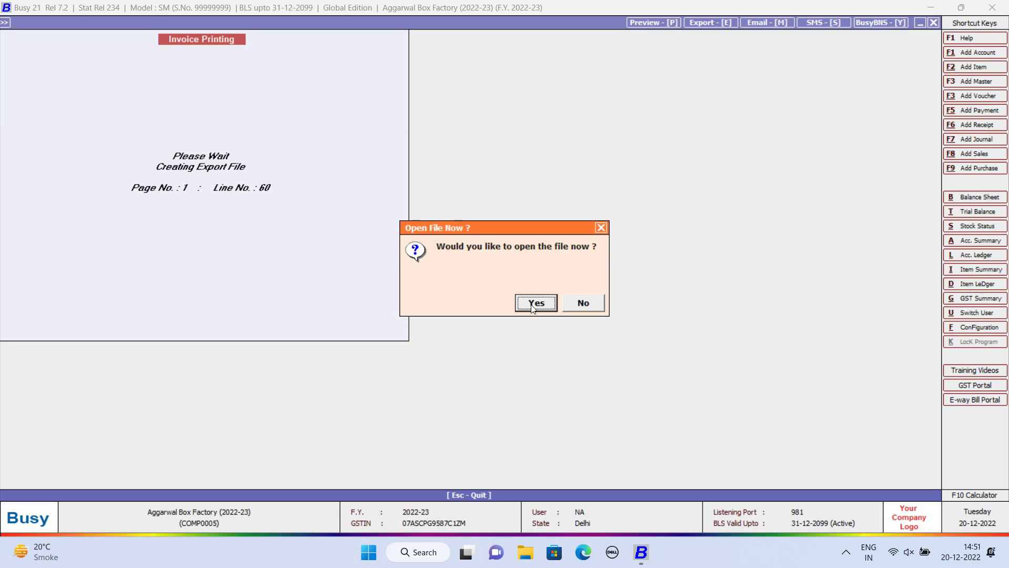
key(Return)
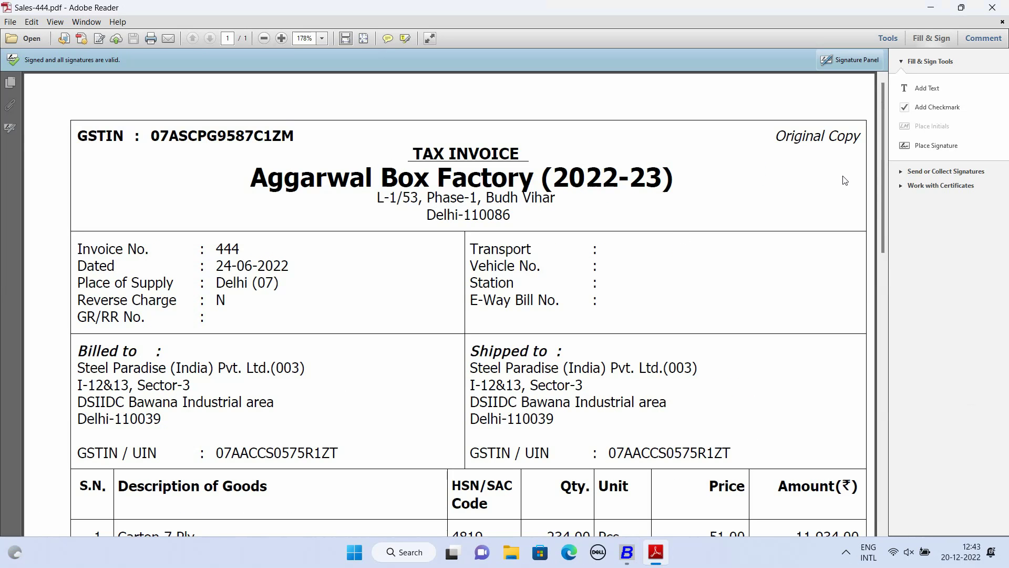
Step: Scroll Sales-444.pdf down to the 'Signature valid' stamp above Authorised Signatory
mouse_move(884, 169)
mouse_down()
mouse_move(897, 286)
mouse_move(876, 417)
mouse_up()
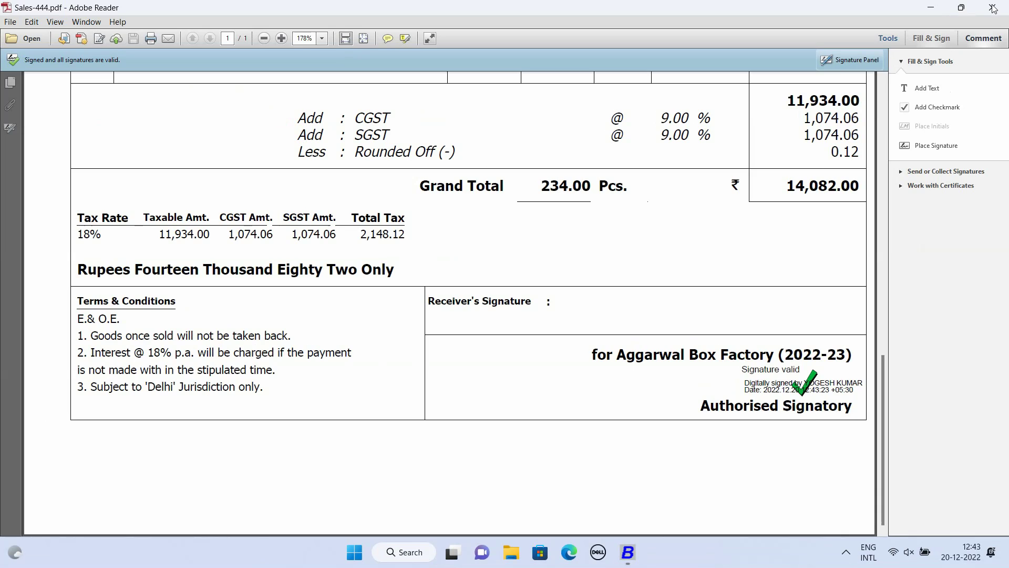
Step: Close Adobe Reader to return to Busy 21's main company screen
click(992, 7)
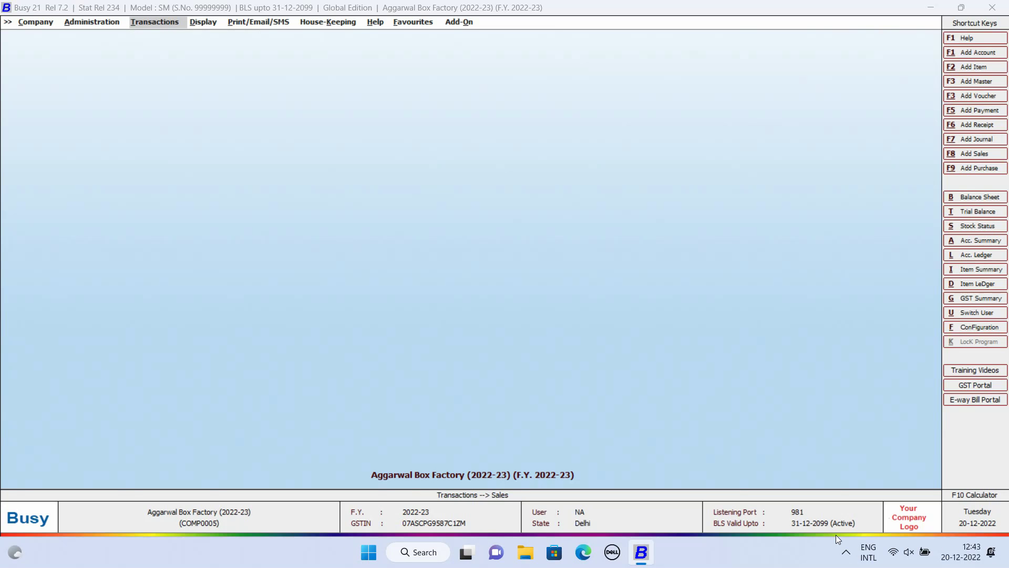